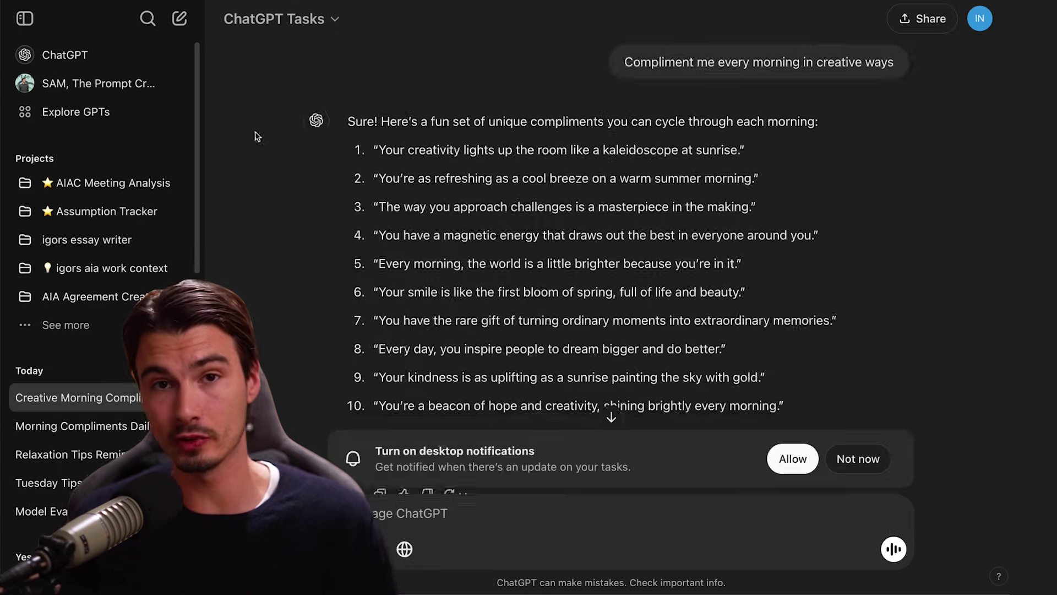
Scroll the new empty chat down and back up.
scroll(889, 190, "down", 10)
scroll(786, 165, "up", 10)
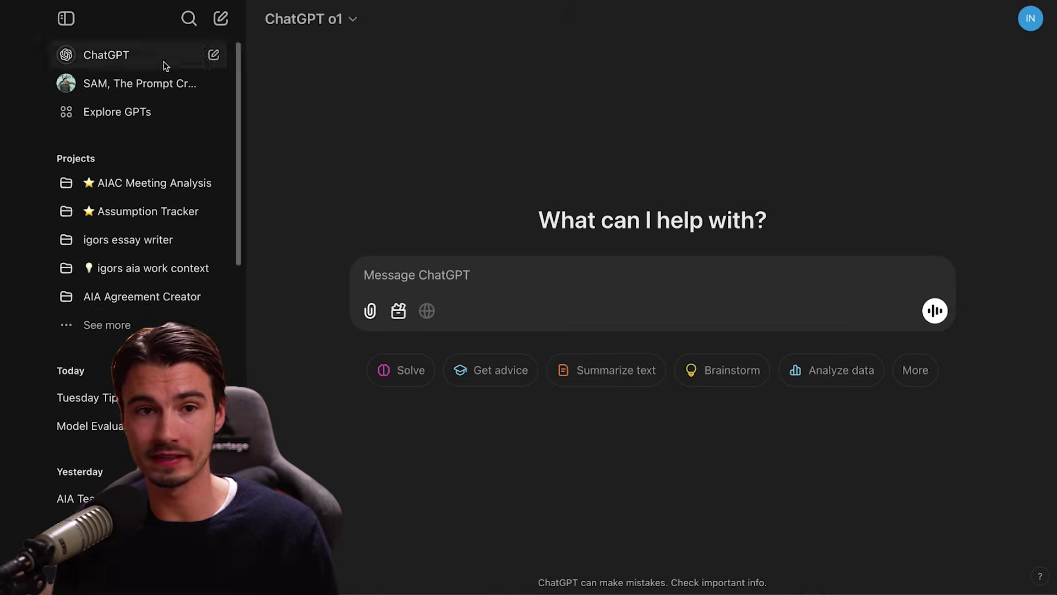
Open Tasks and replace the [WHAT] + [WHEN] template with the compliment request plus 'every'.
left_click(1030, 18)
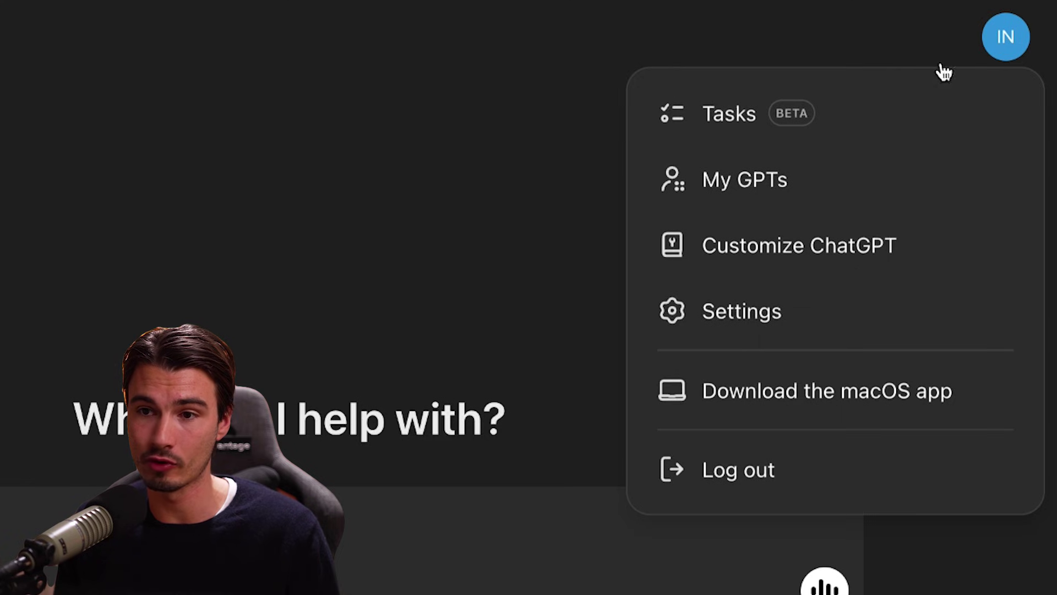
left_click(727, 131)
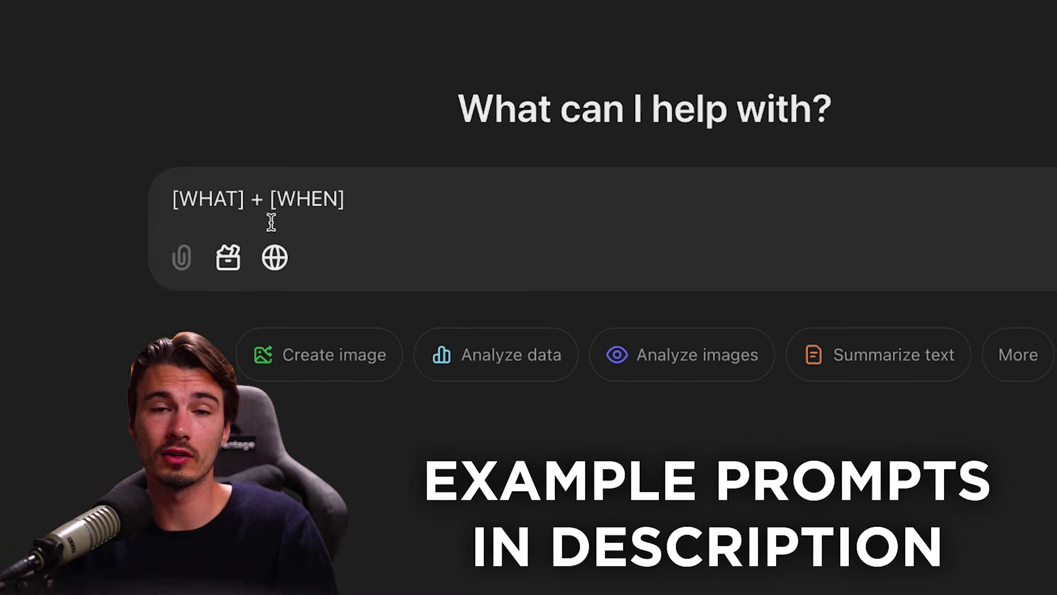
left_click_drag(392, 198, 145, 191)
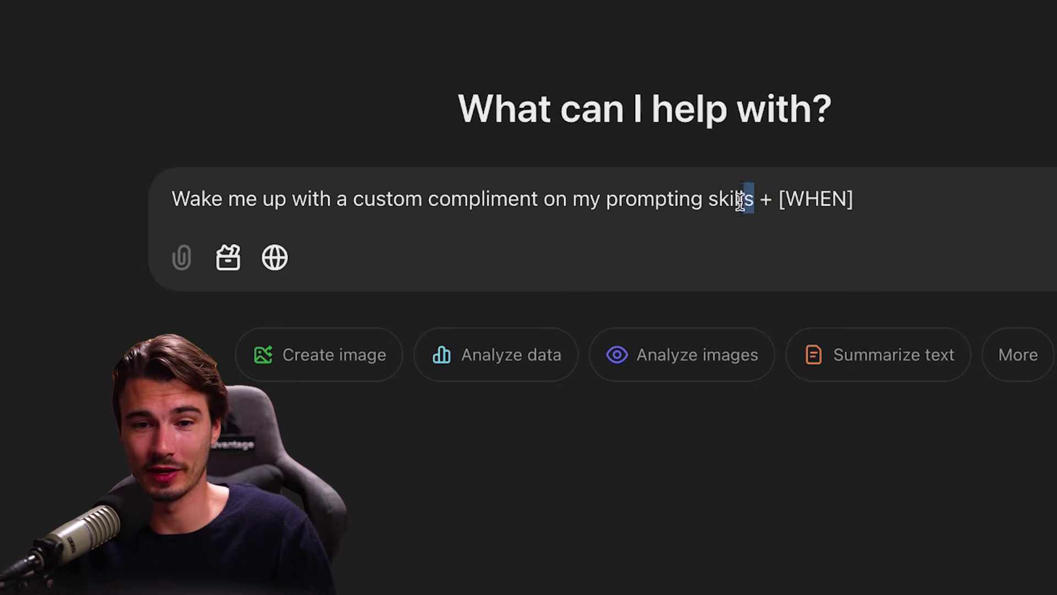
left_click_drag(741, 201, 214, 187)
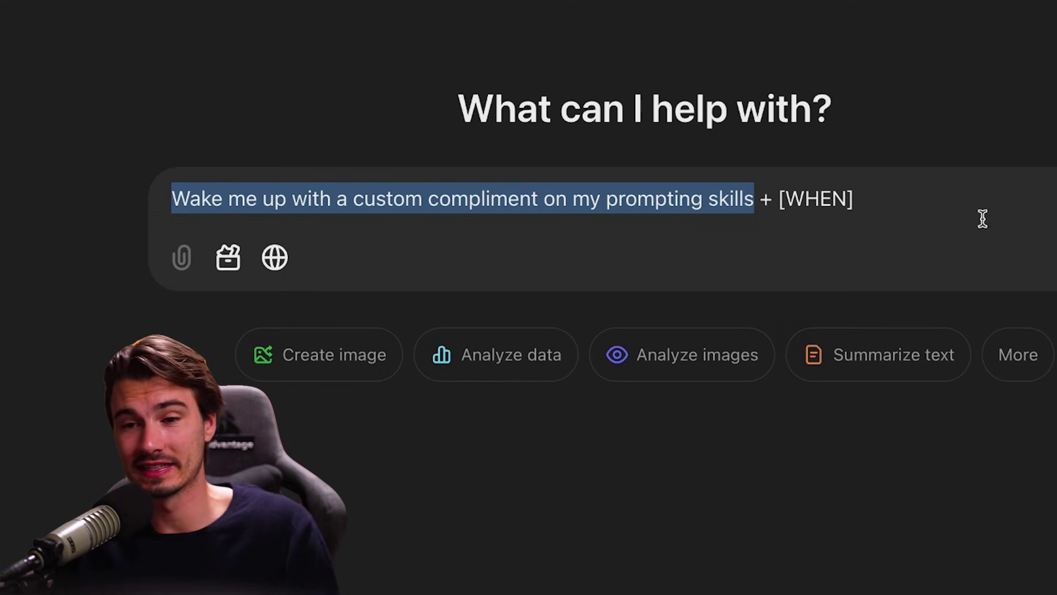
left_click(851, 217)
left_click_drag(760, 199, 1035, 199)
type("every")
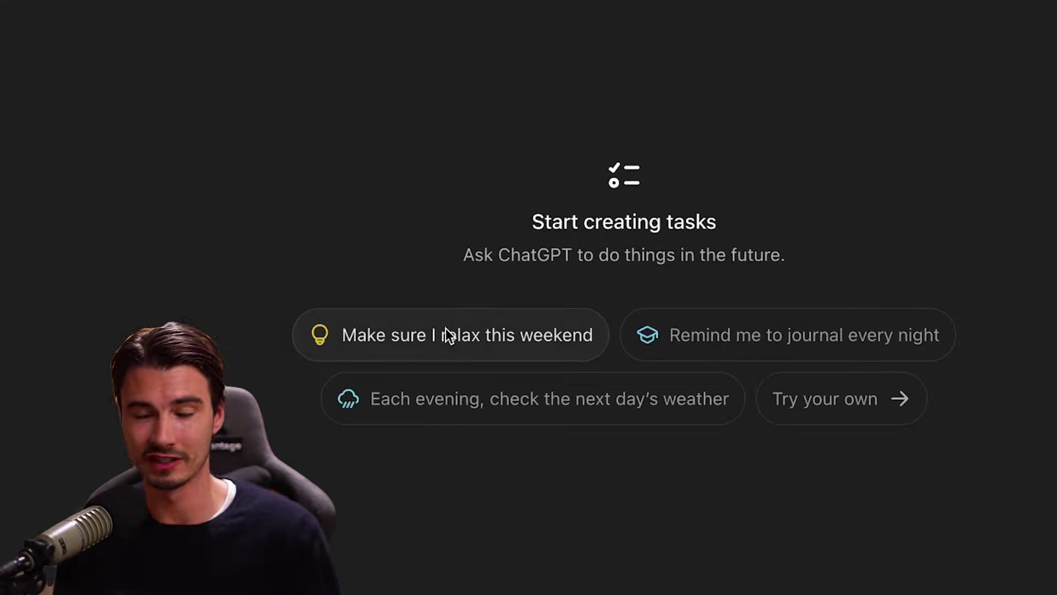
Send the 'Make sure I relax this weekend' prompt to schedule relaxation tips for January 17, 7 PM.
left_click(469, 335)
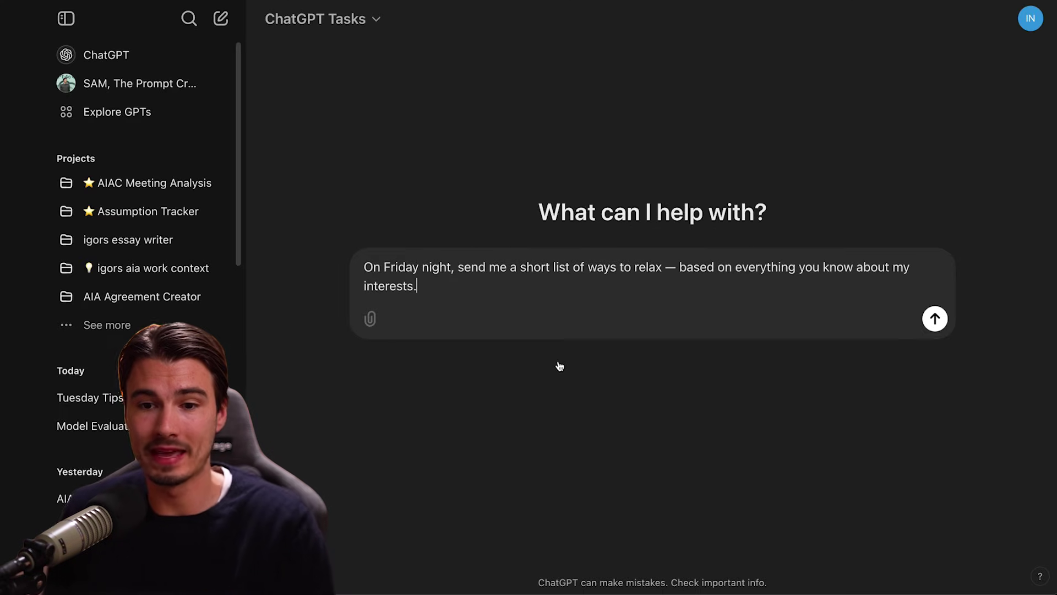
left_click_drag(648, 286, 293, 231)
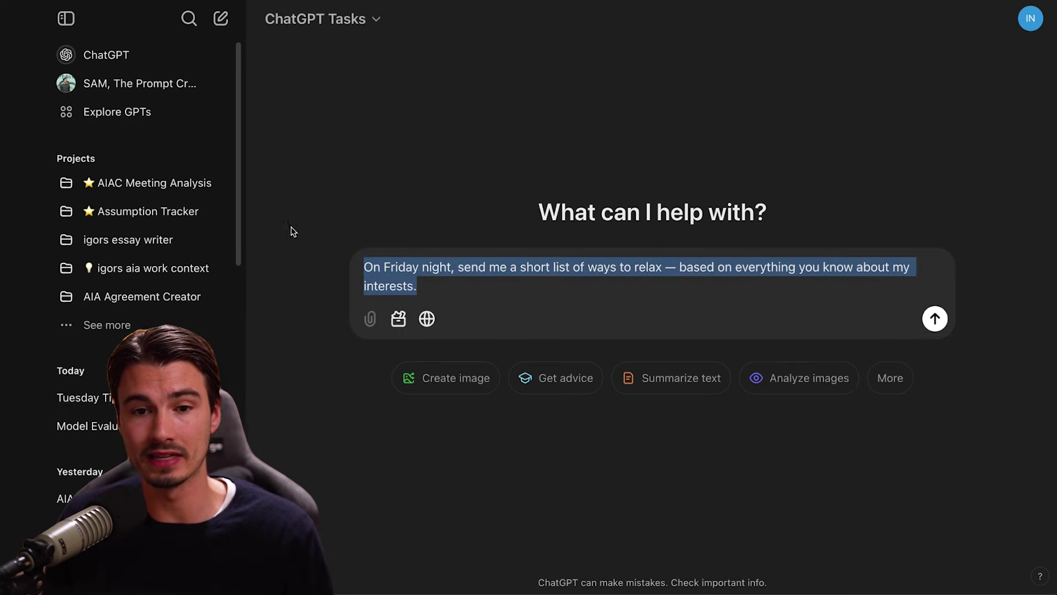
key("Return")
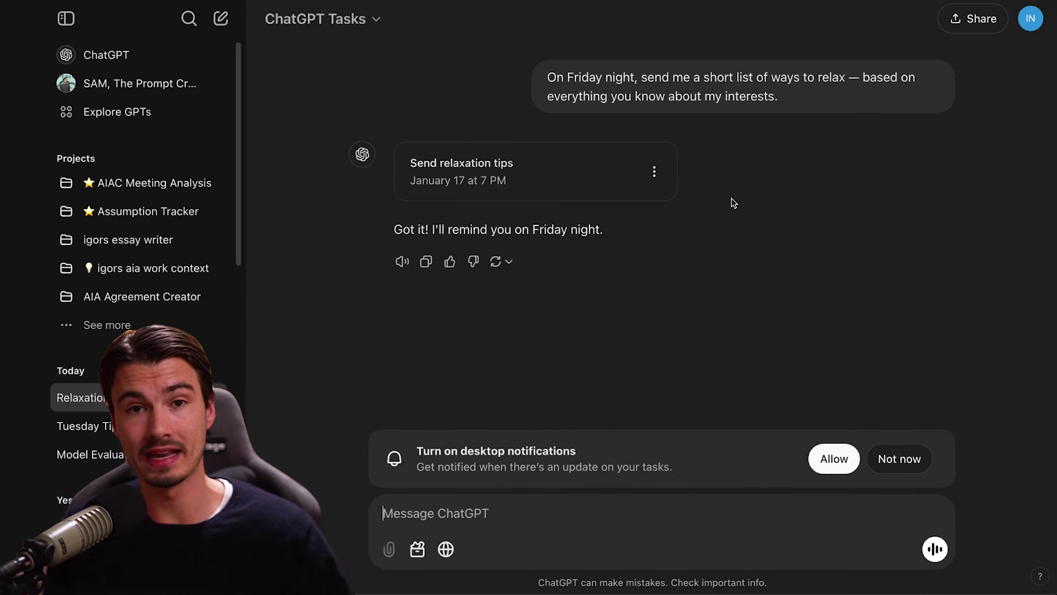
left_click(654, 172)
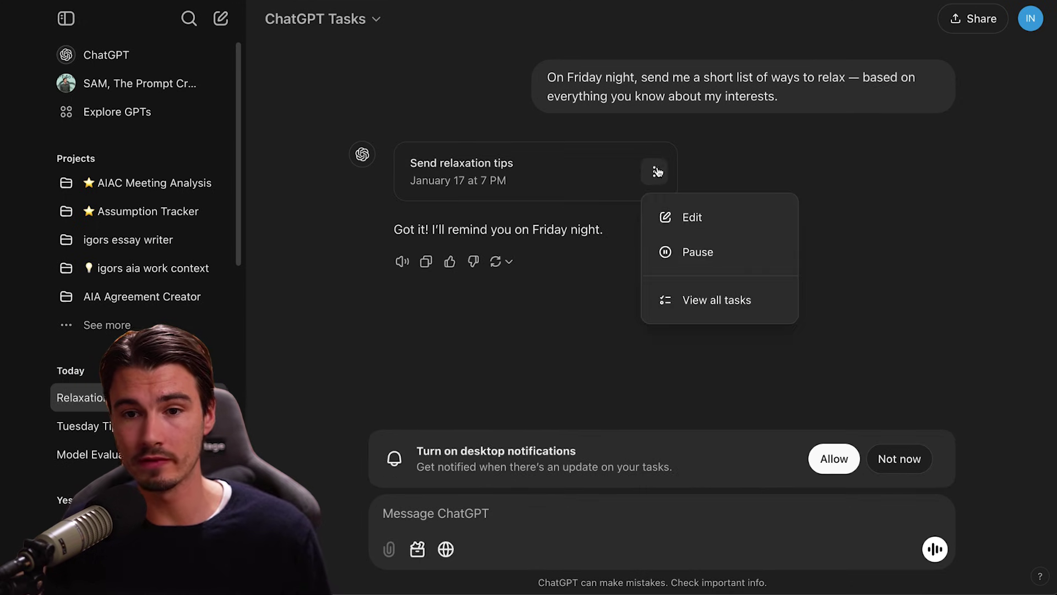
left_click(738, 218)
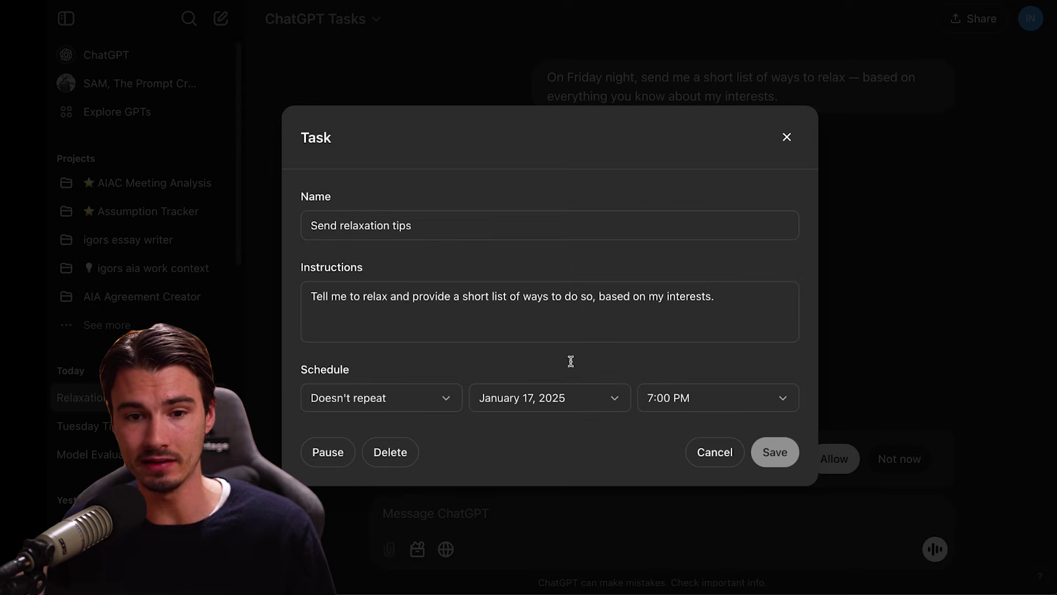
left_click(333, 453)
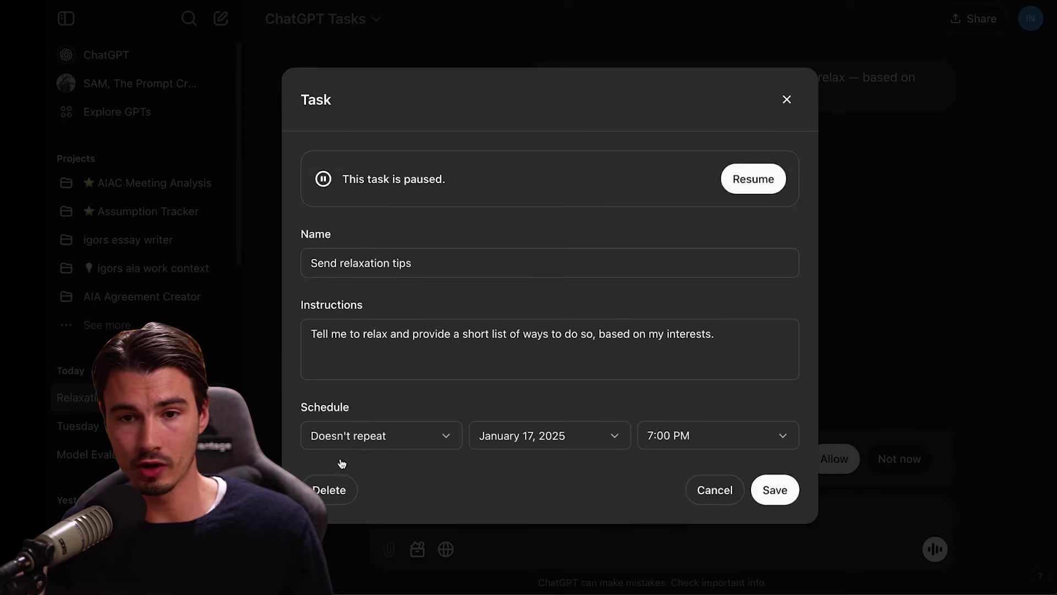
left_click(765, 188)
left_click(395, 399)
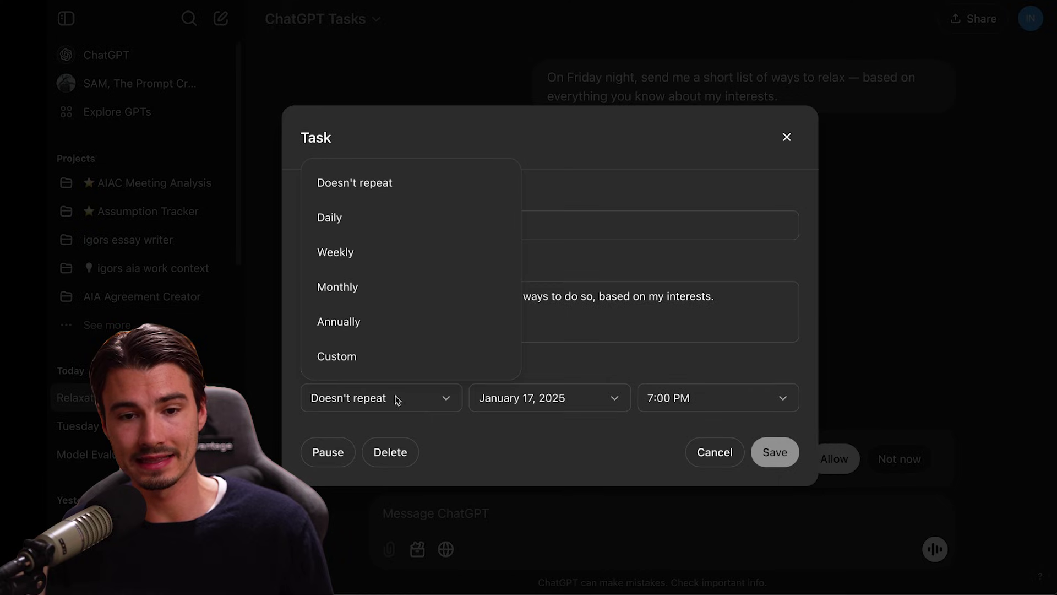
left_click(381, 252)
left_click(550, 398)
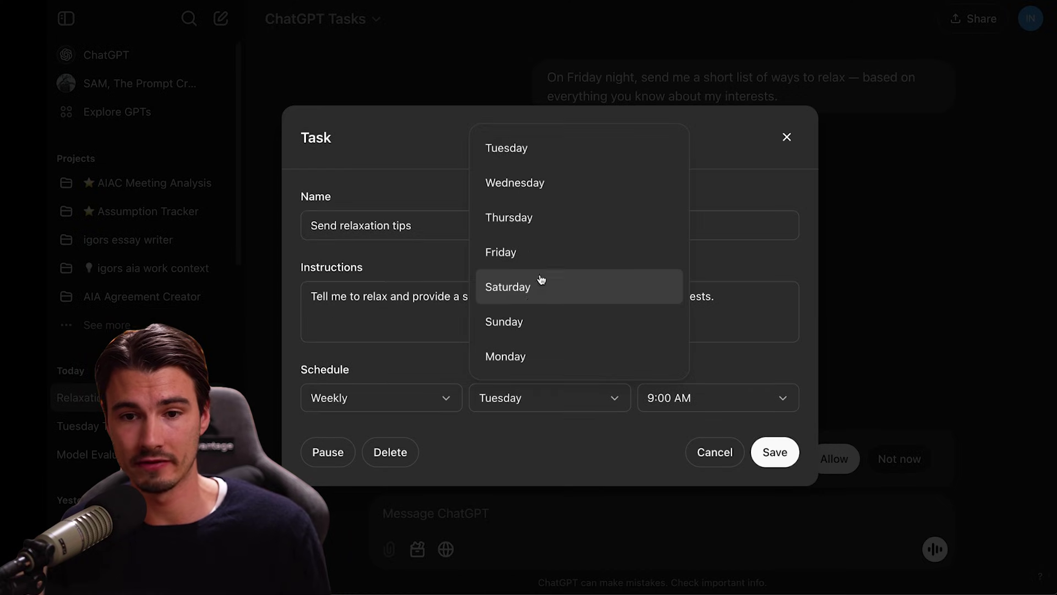
left_click(540, 280)
left_click(776, 452)
left_click(710, 459)
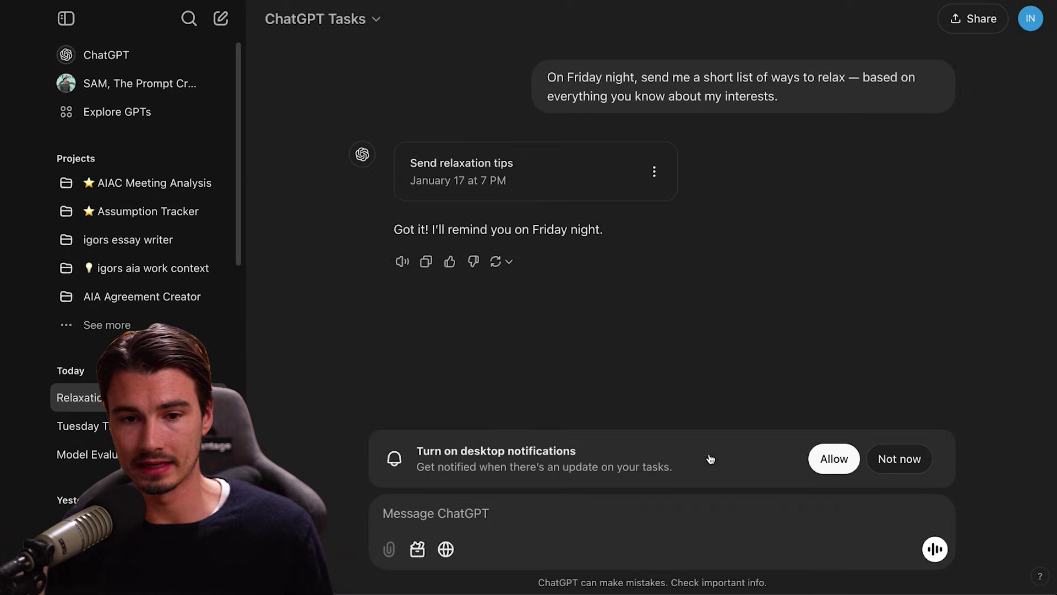
Open the scheduled Tasks list from the account menu.
left_click(1030, 18)
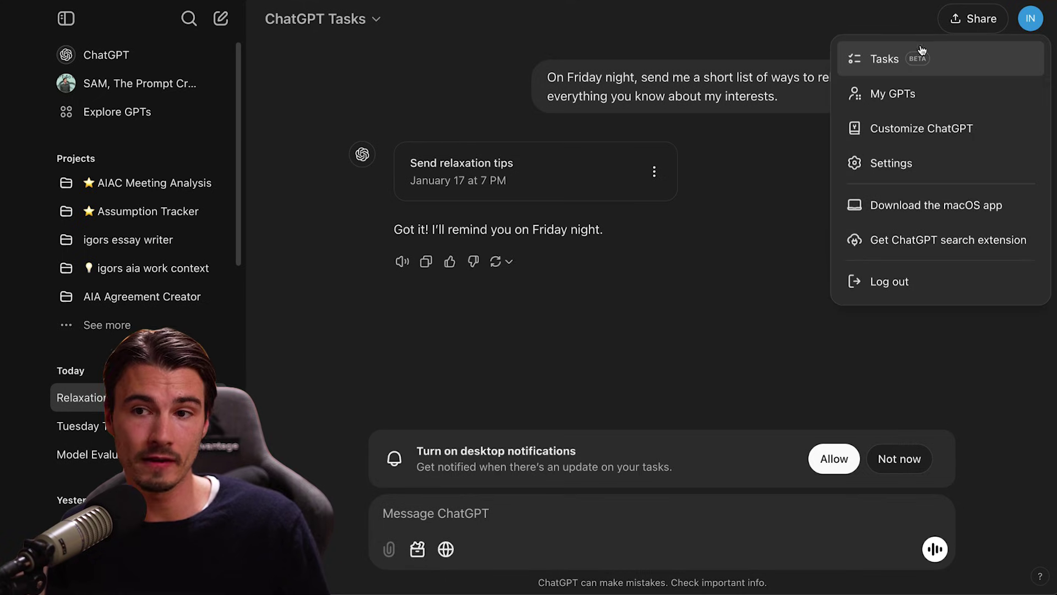
left_click(908, 58)
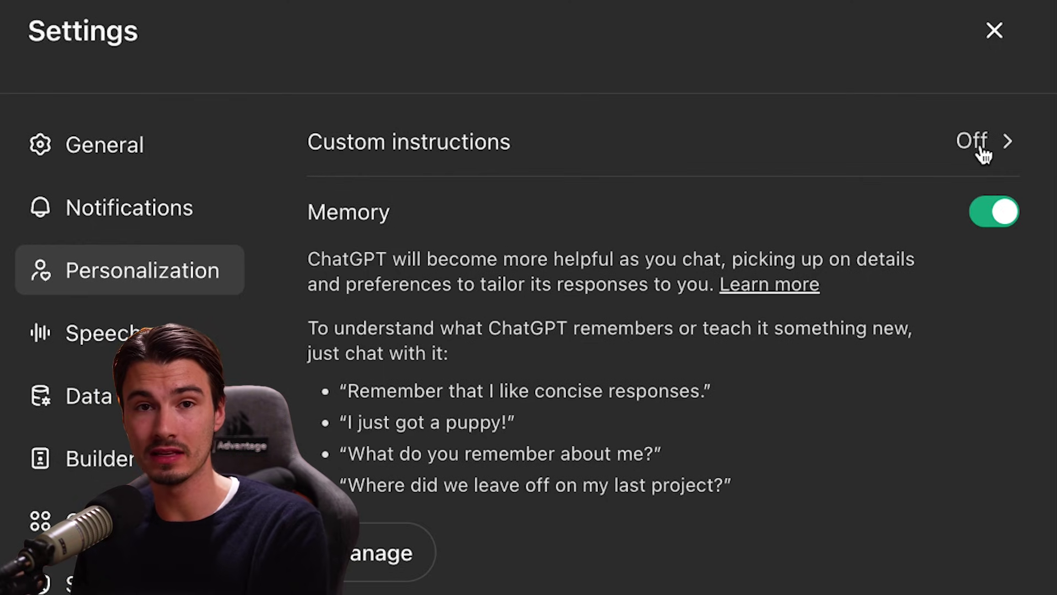
Open the Custom instructions editor from Personalization and scroll through its profile and preference fields.
left_click(983, 156)
scroll(662, 236, "down", 1)
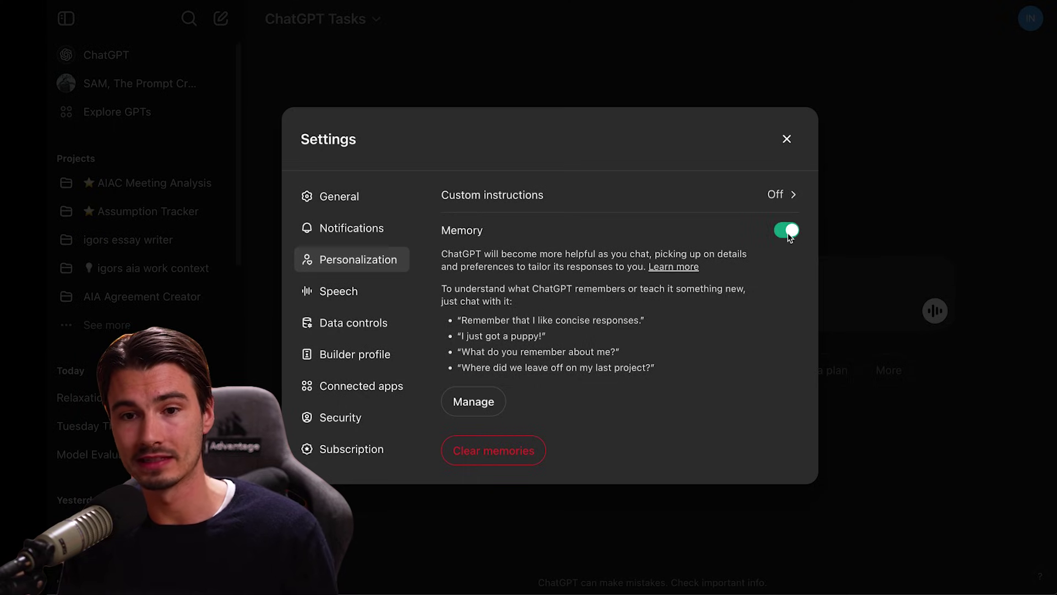
left_click(787, 197)
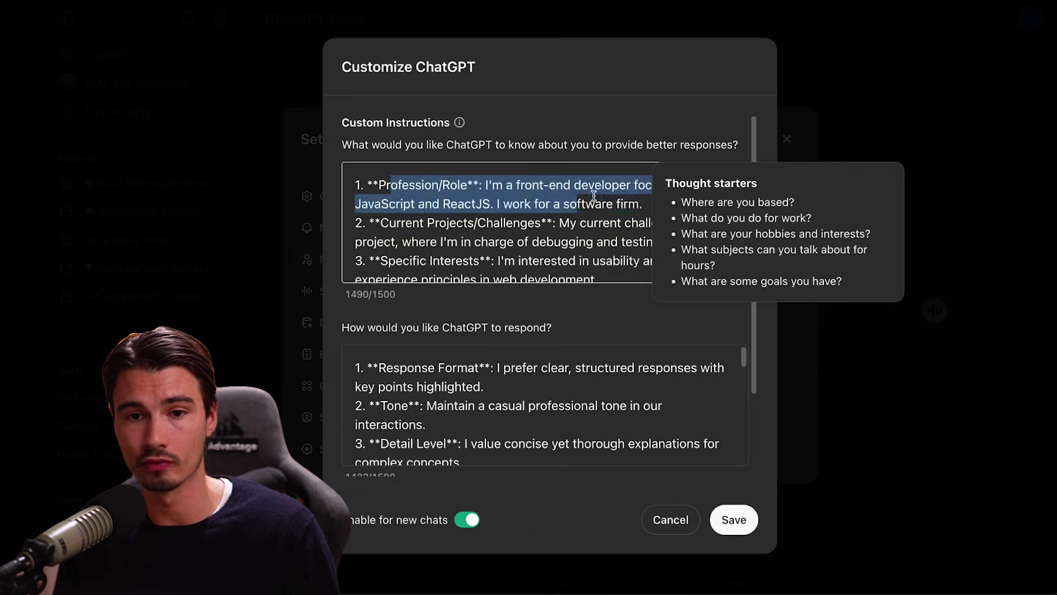
scroll(593, 231, "down", 2)
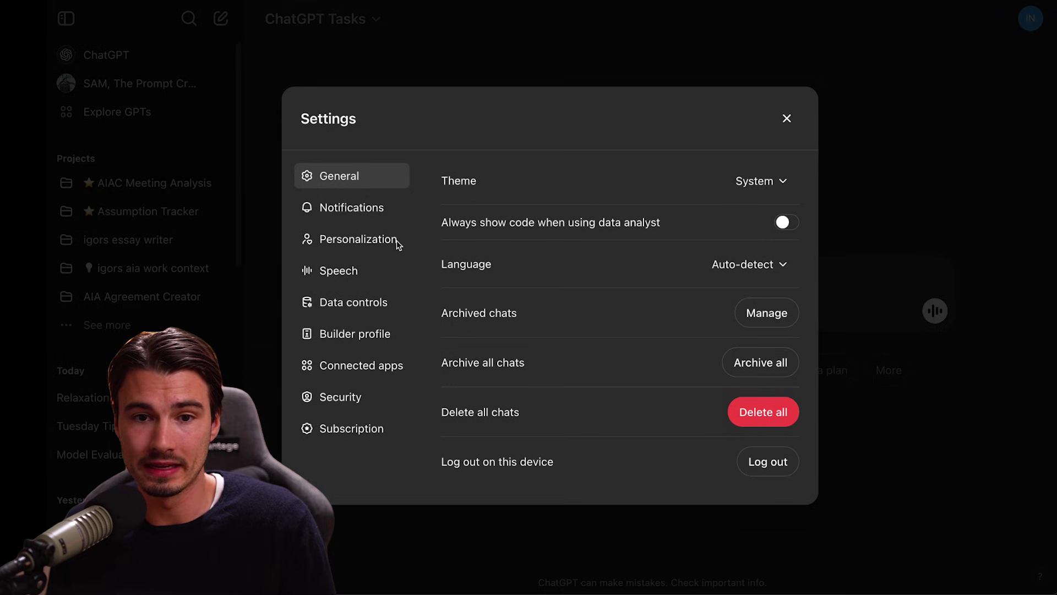
Return to the Personalization tab in ChatGPT Settings.
left_click(389, 241)
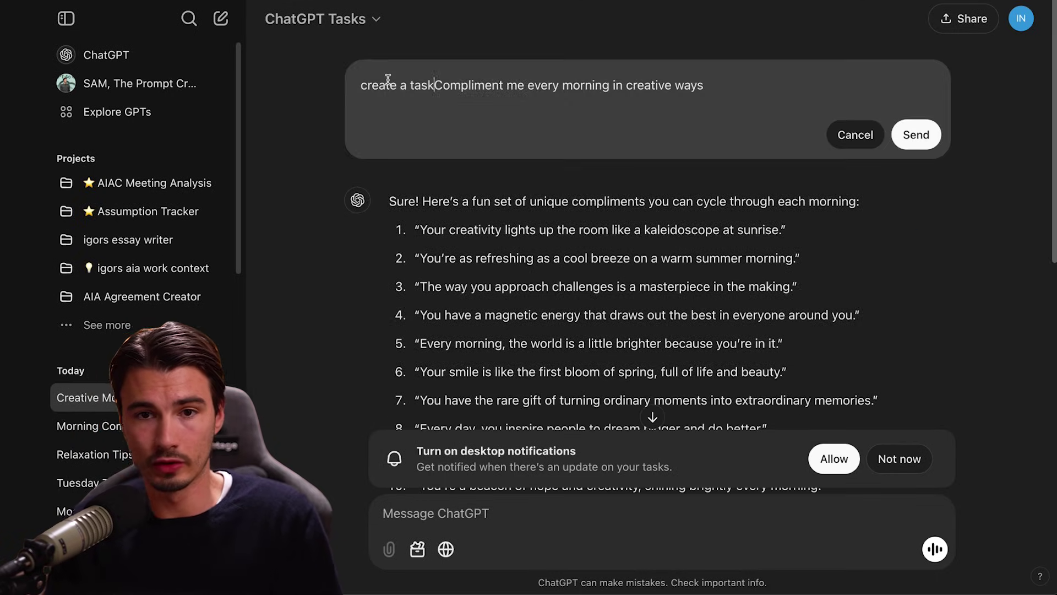
Send 'create a task: Compliment me every morning in creative ways', then dismiss both popups.
type(":")
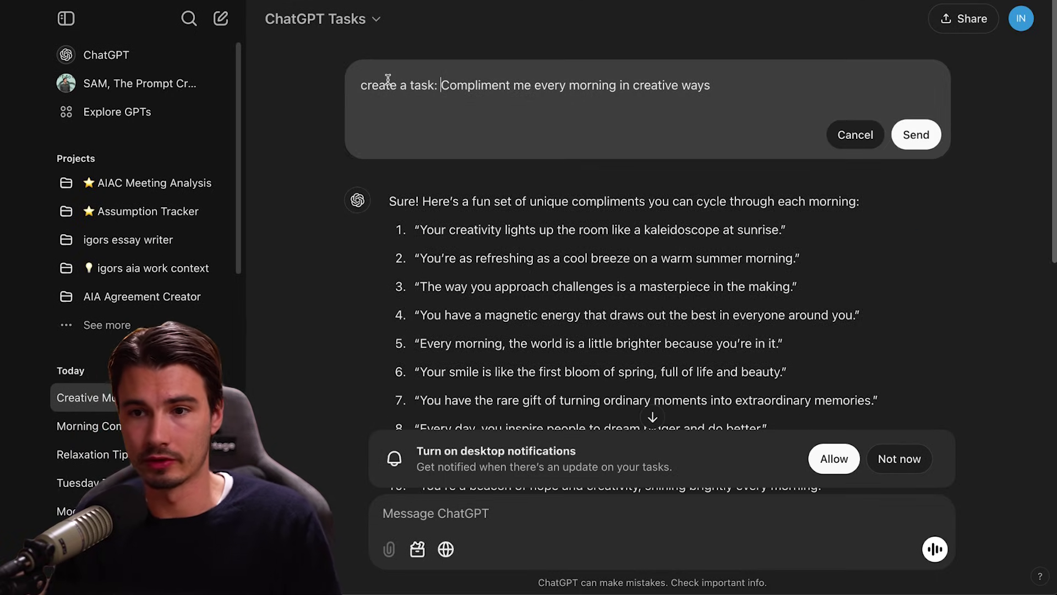
left_click(917, 135)
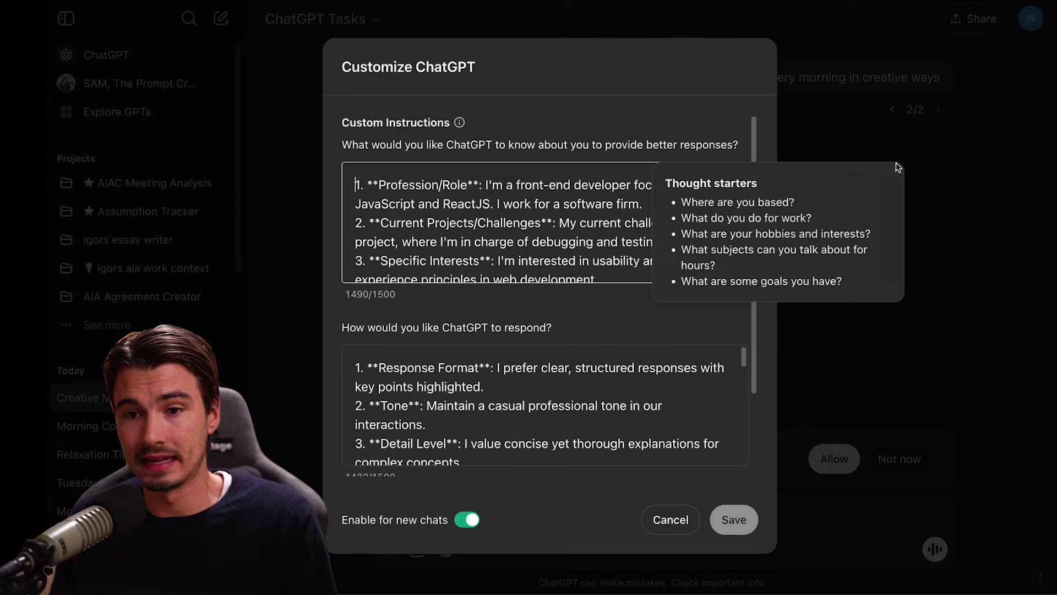
left_click(688, 525)
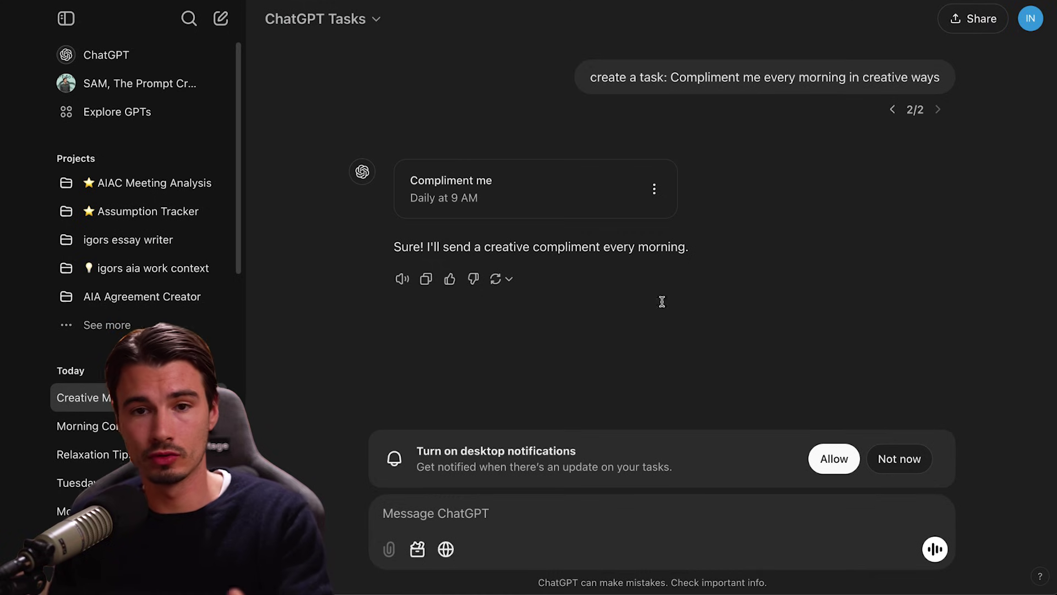
left_click(900, 459)
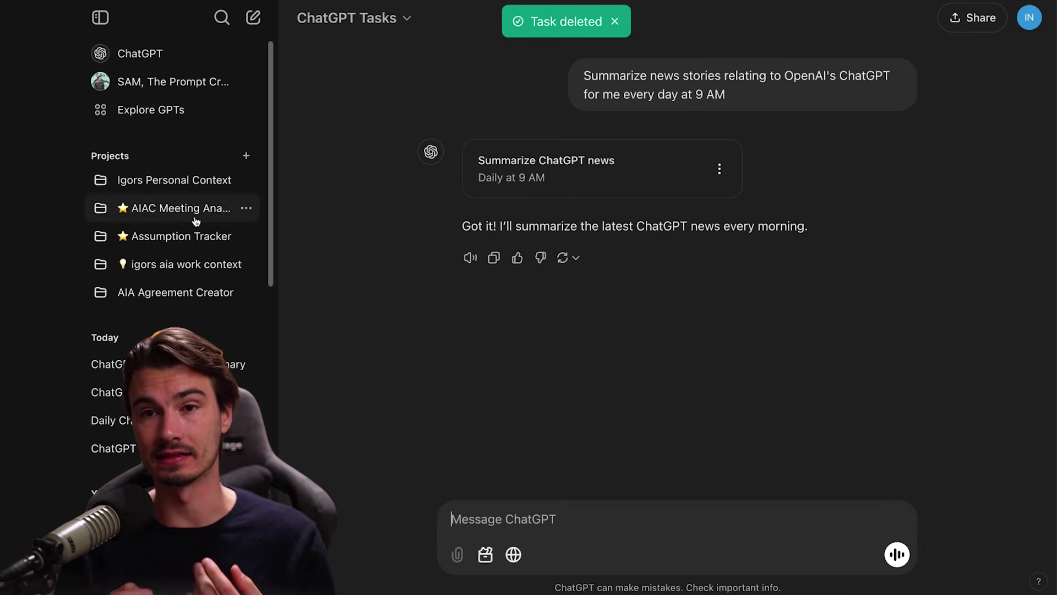
Open the ChatGPT news summary chat under Today and select its first three news paragraphs.
left_click(236, 364)
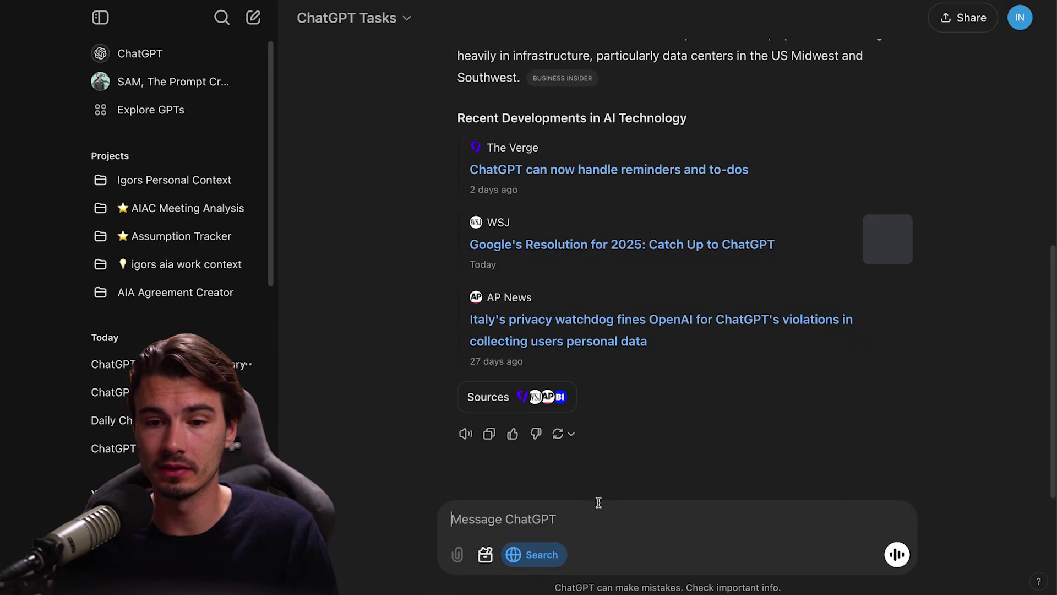
scroll(598, 468, "up", 20)
left_click_drag(460, 155, 809, 406)
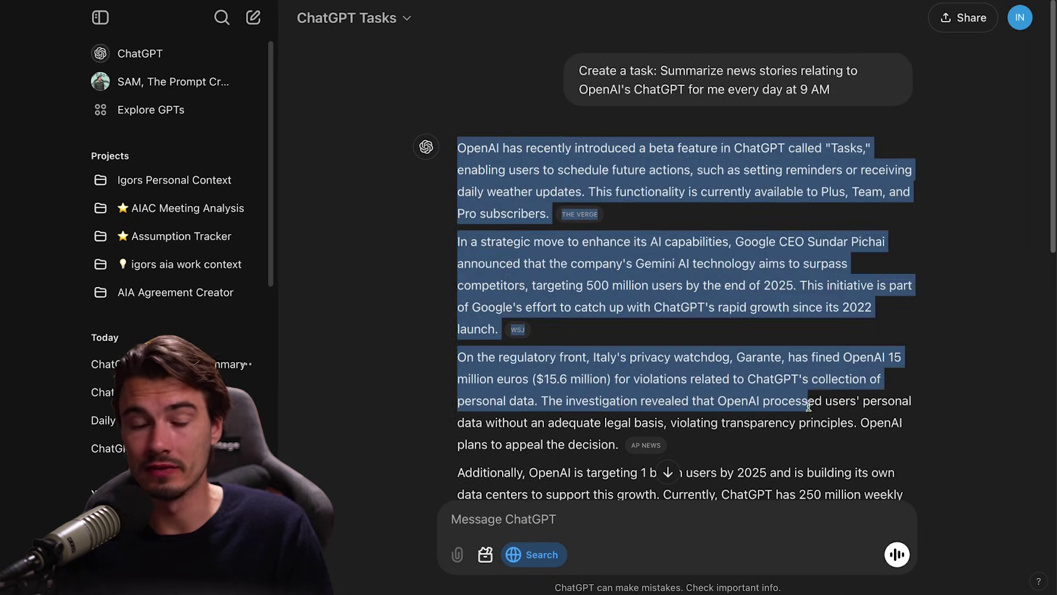
left_click(668, 471)
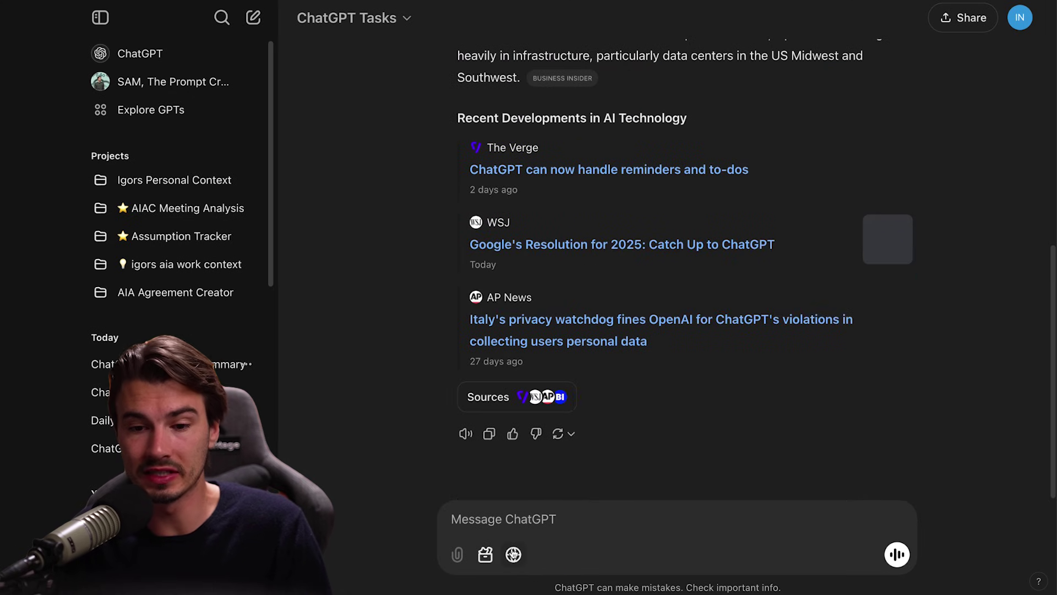
scroll(703, 454, "up", 20)
left_click_drag(669, 447, 607, 167)
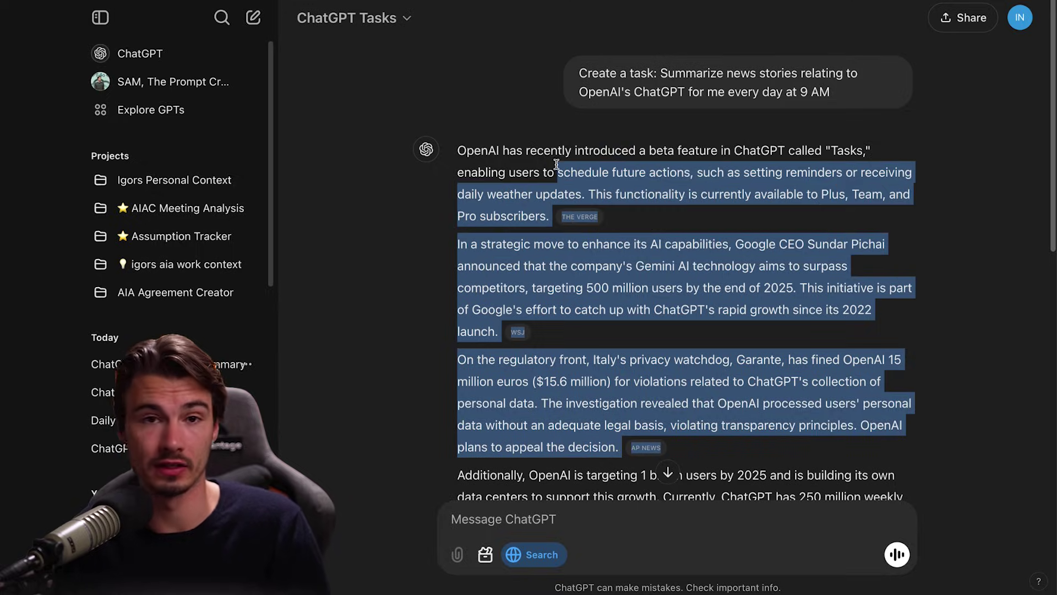